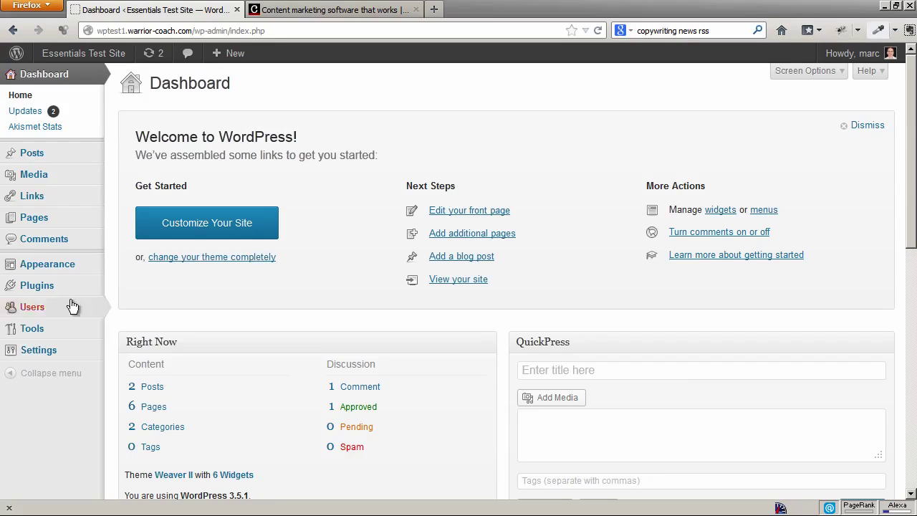
- Open the Installed Plugins list from the Plugins menu in the admin sidebar
left_click(36, 288)
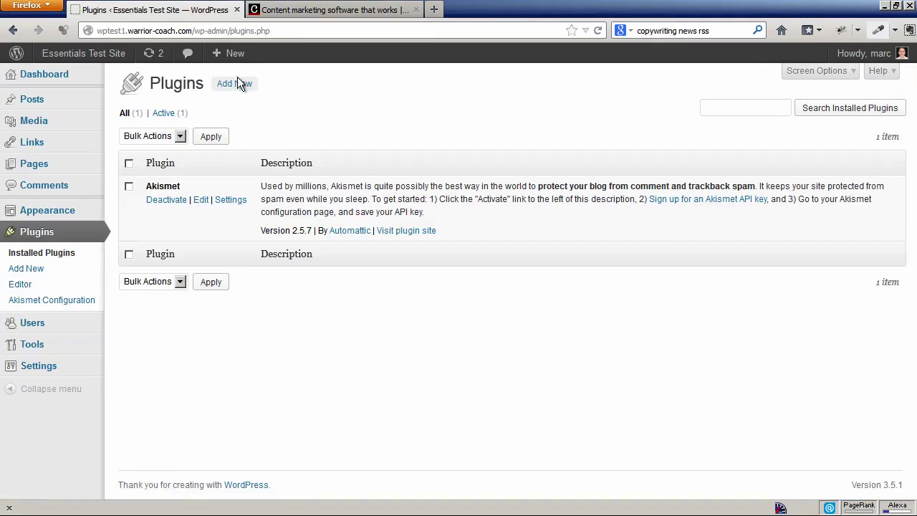
- On the Add New plugins page, search the directory for 'rss import'
left_click(235, 84)
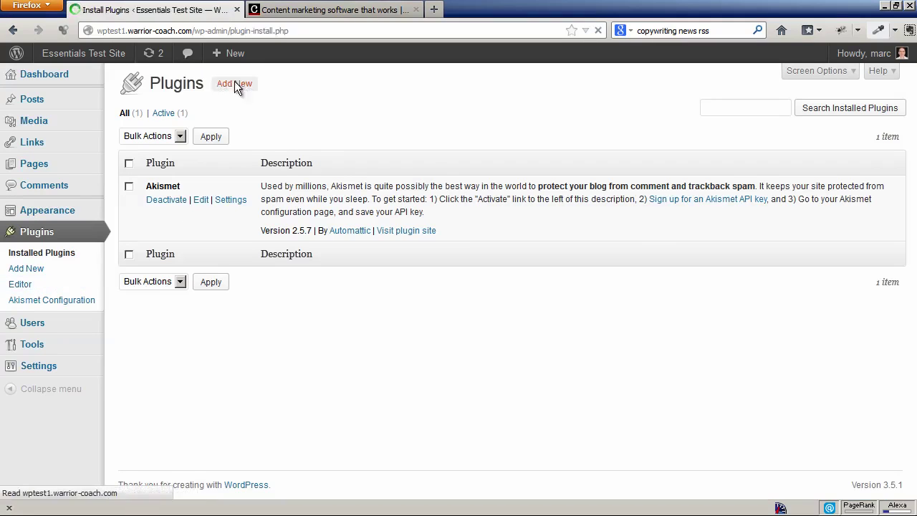
left_click(172, 191)
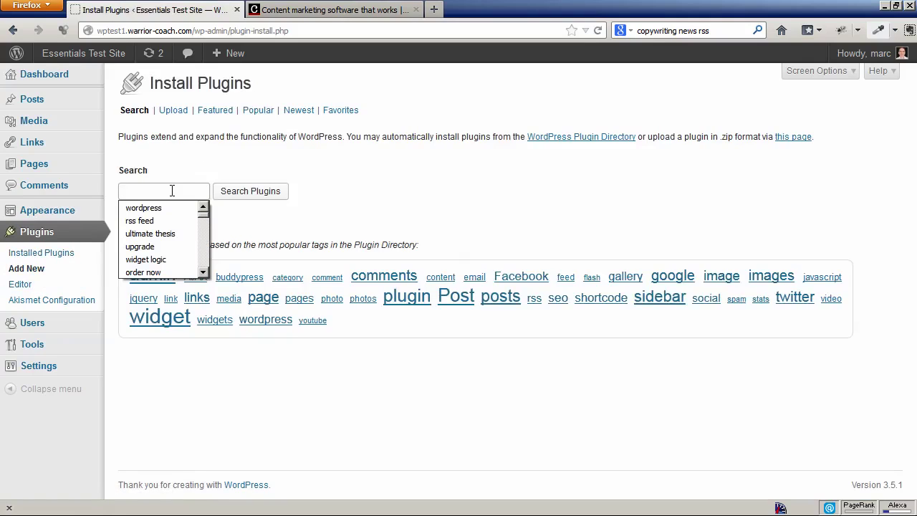
type("rss ")
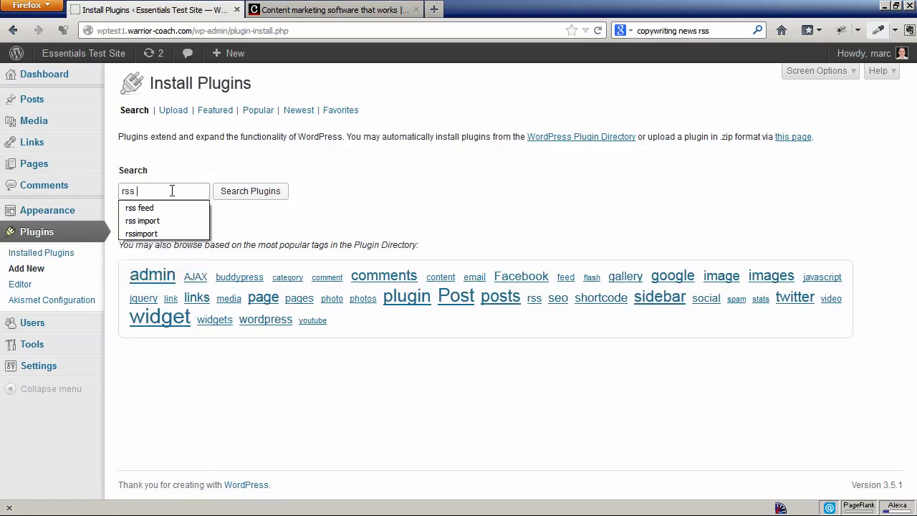
type("import")
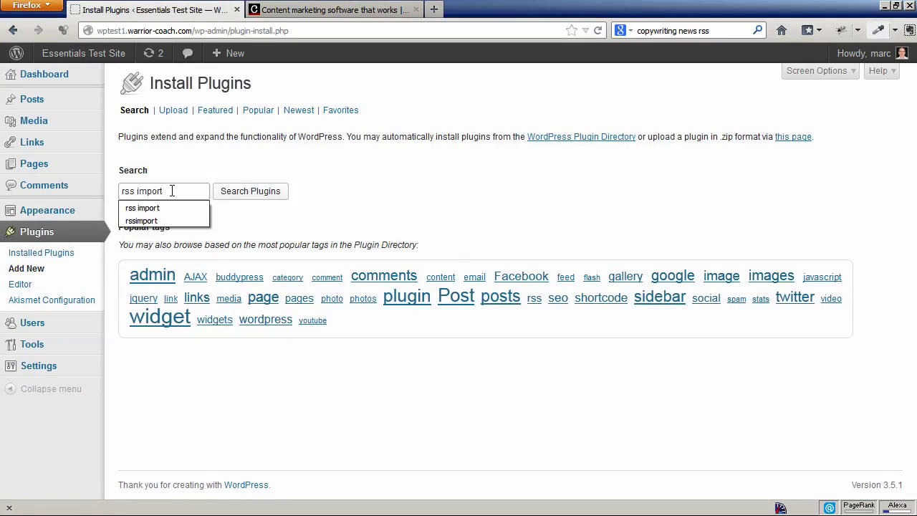
left_click(232, 164)
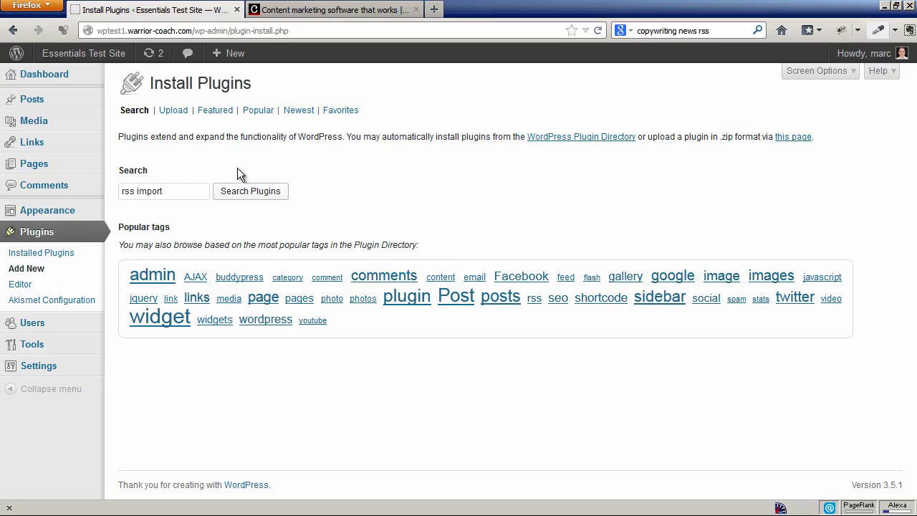
left_click(250, 191)
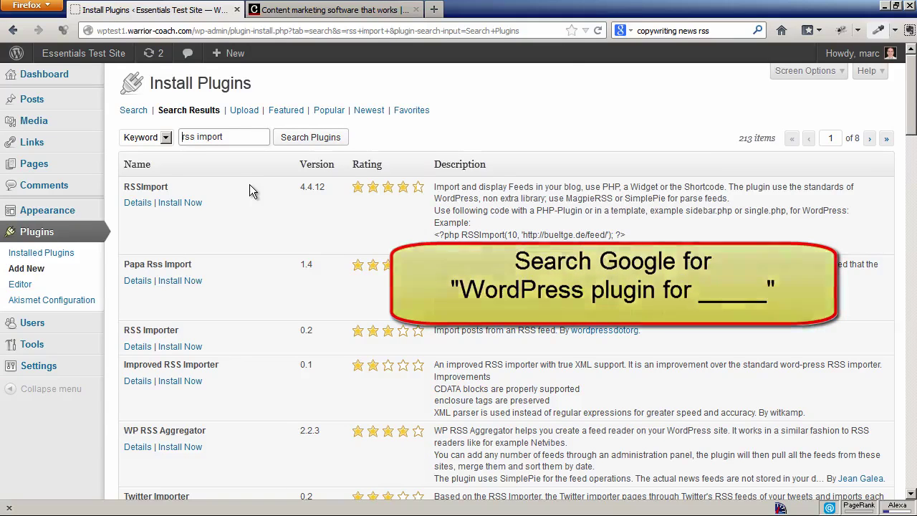
- Install RSSImport 4.4.12 from its details view and activate it
left_click(137, 202)
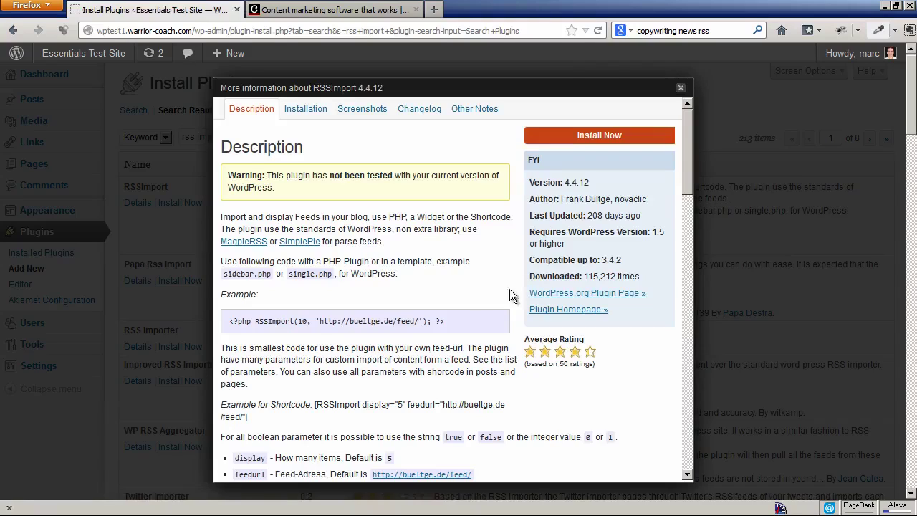
left_click(593, 138)
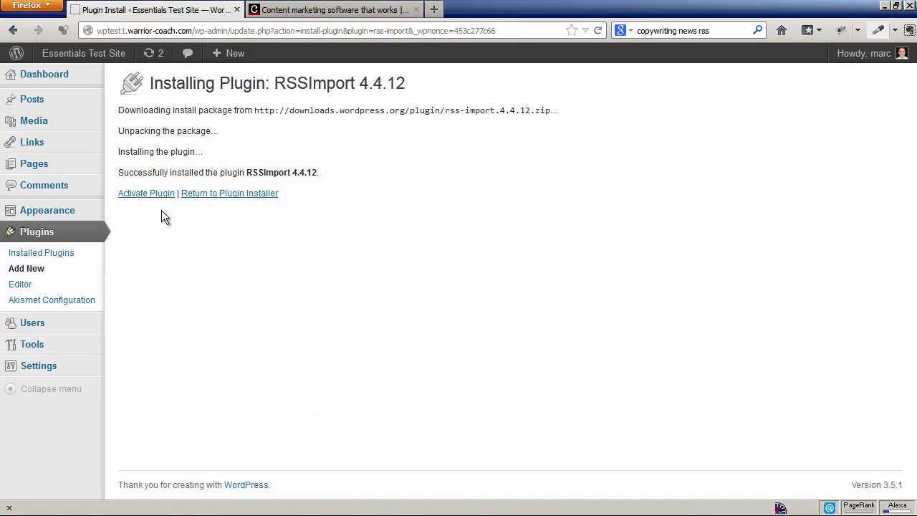
left_click(159, 195)
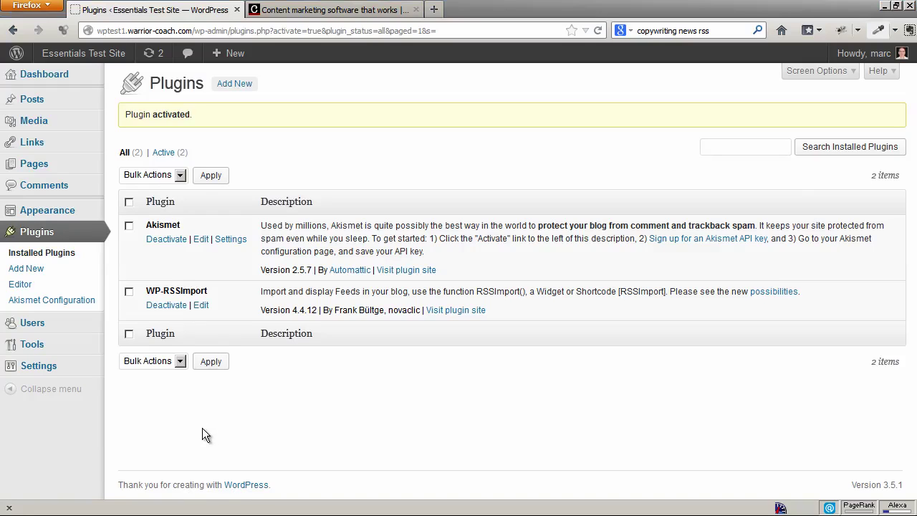
- Bring up the link menu for the 'possibilities' link in the WP-RSSImport description
mouse_move(64, 369)
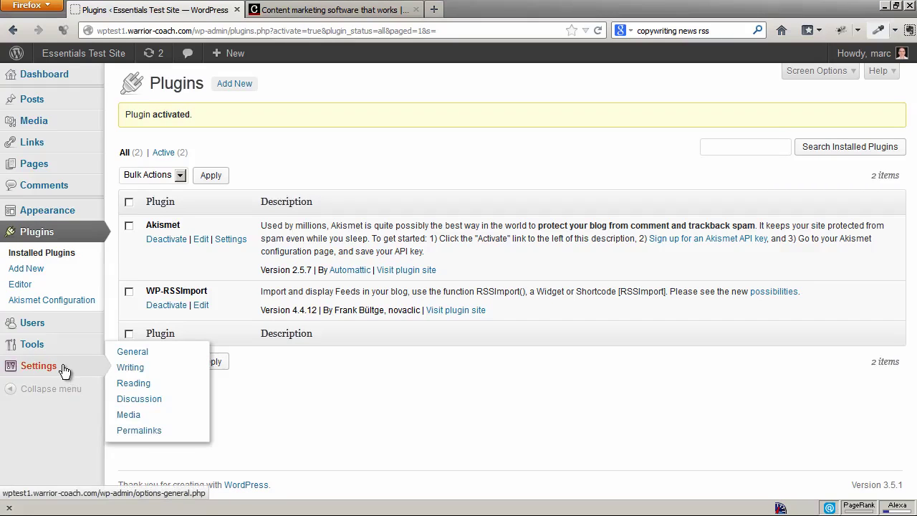
mouse_move(61, 345)
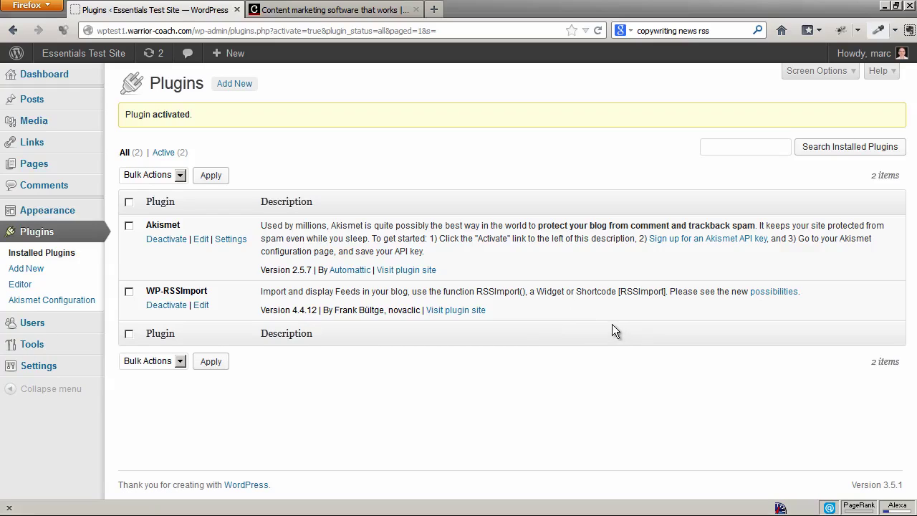
right_click(767, 296)
- Open the possibilities link in a new tab and scroll to the RSSImport shortcode example
left_click(786, 301)
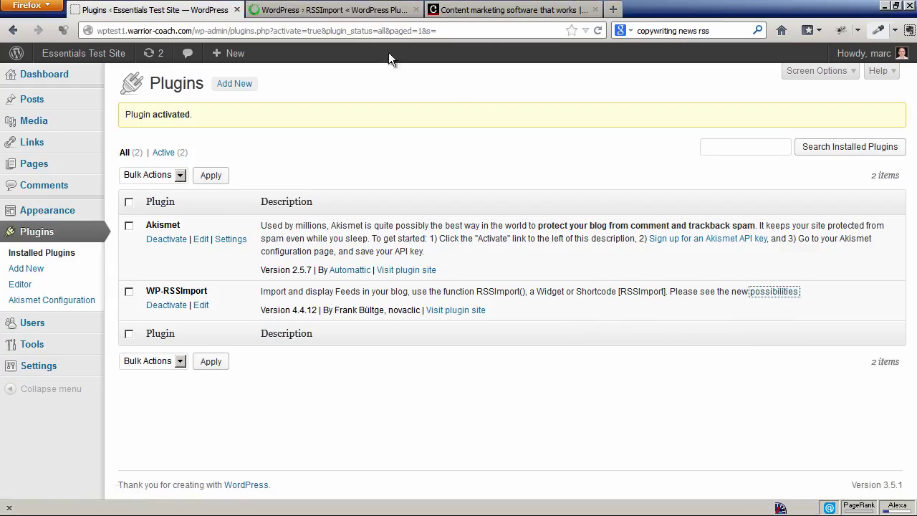
left_click(333, 9)
scroll(429, 341, "down", 6)
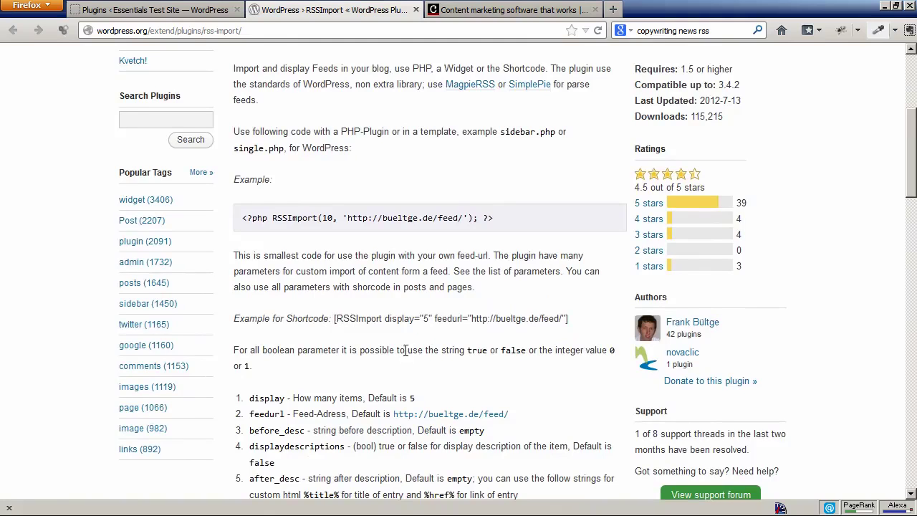
scroll(350, 348, "down", 4)
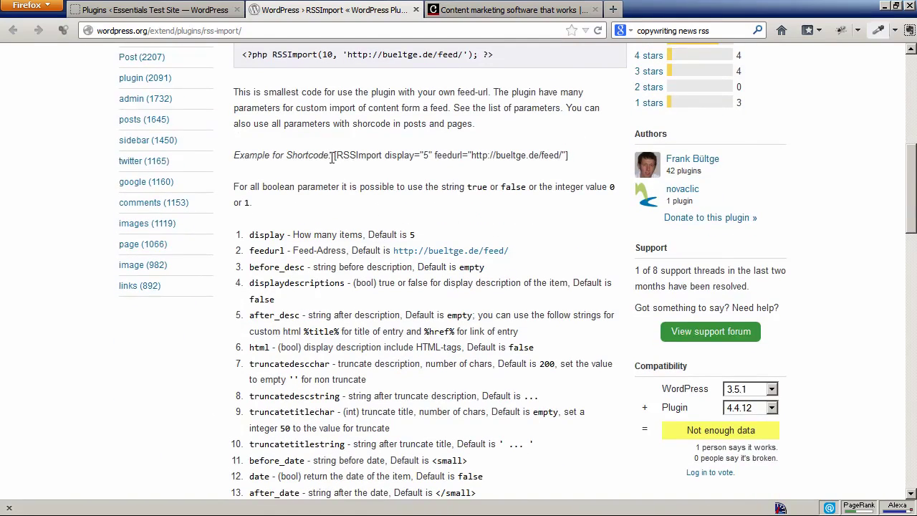
- Copy the example RSSImport shortcode and return to the WordPress plugins tab
left_click_drag(333, 155, 579, 164)
right_click(539, 157)
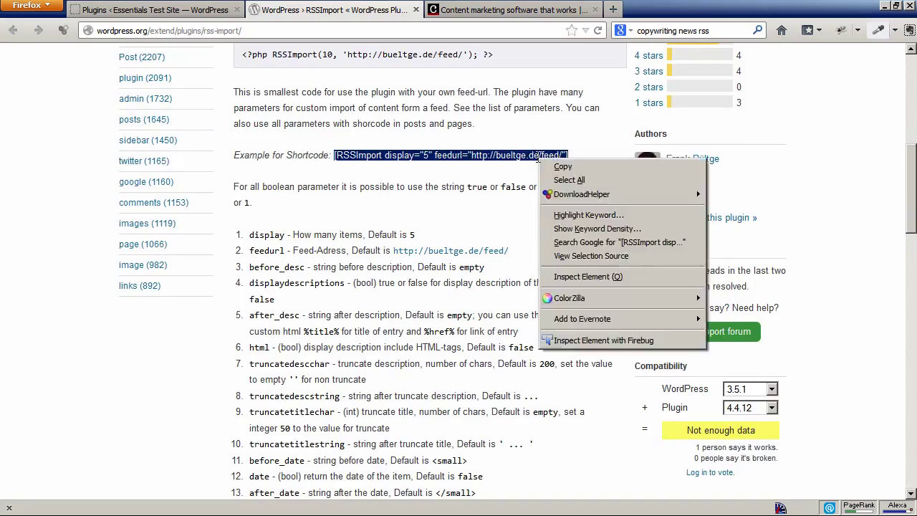
left_click(545, 169)
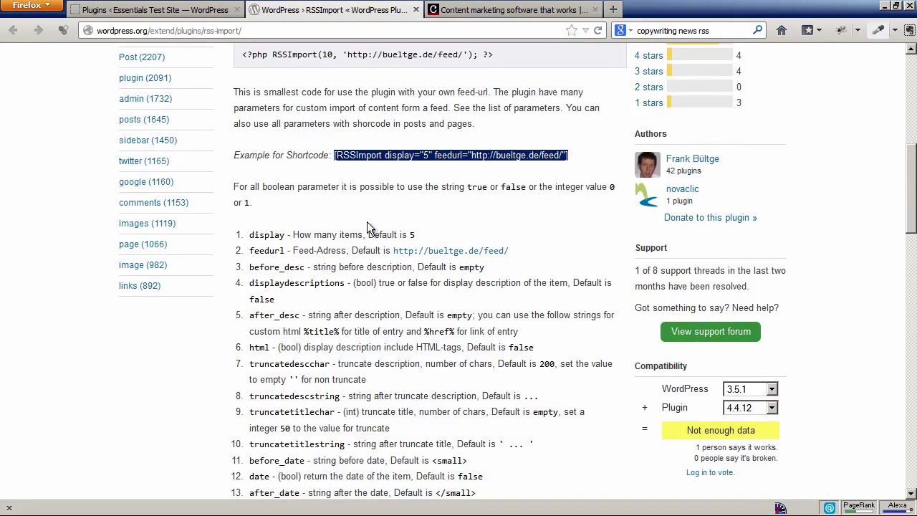
left_click(218, 16)
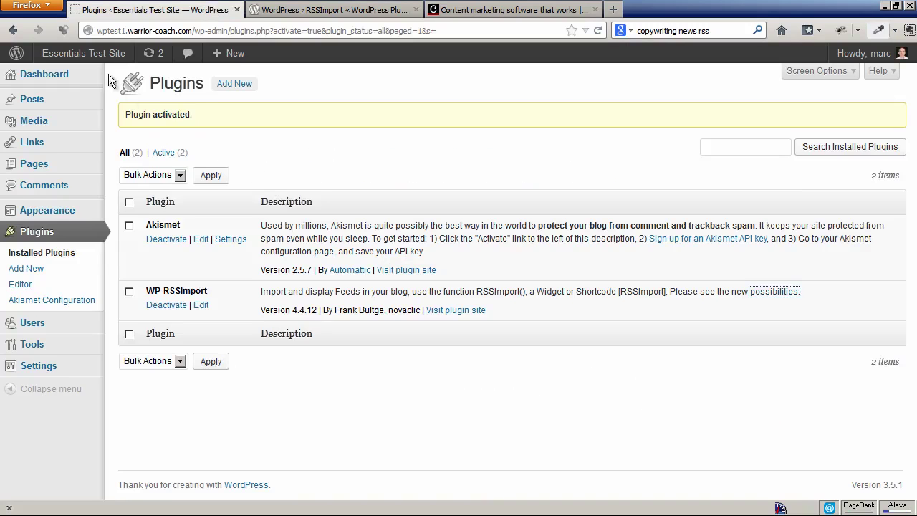
- Create a new page titled 'Copywriting News' and paste the RSSImport shortcode into its body
mouse_move(56, 173)
left_click(137, 181)
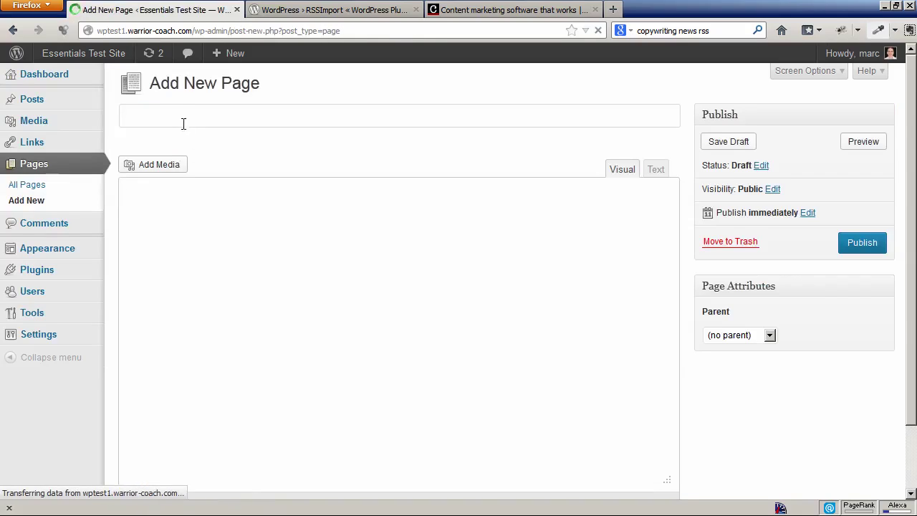
left_click(179, 114)
type("Cop")
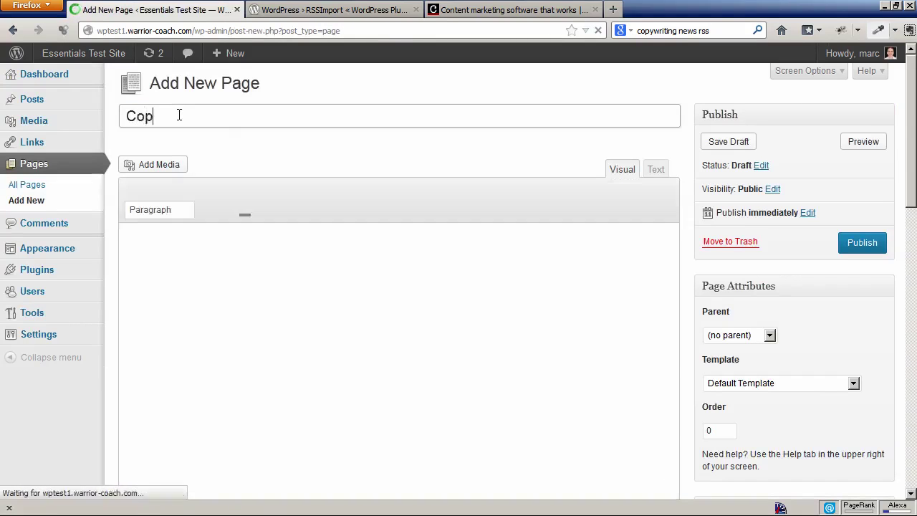
type("ywriting News")
left_click(194, 330)
key("ctrl+v")
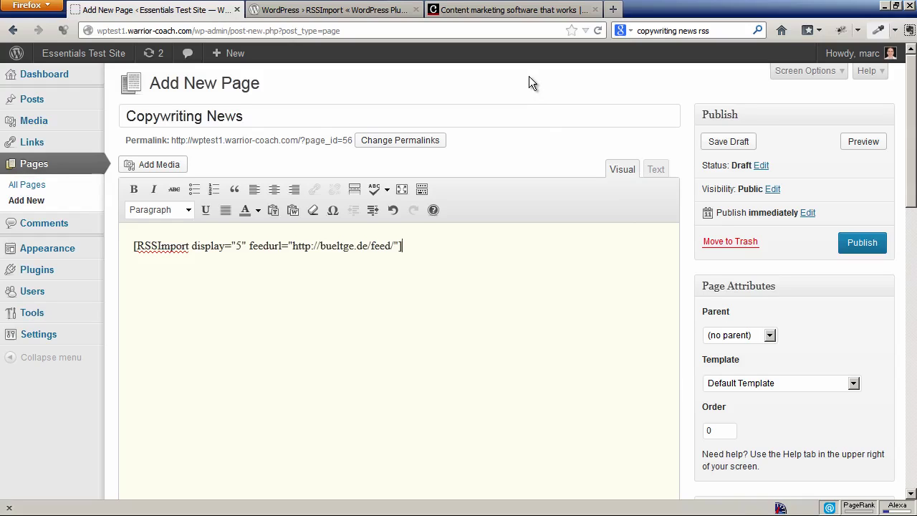
- Open Copyblogger's RSS feed page and copy its address feeds.copyblogger.com/copyblogger&x=1
left_click(509, 10)
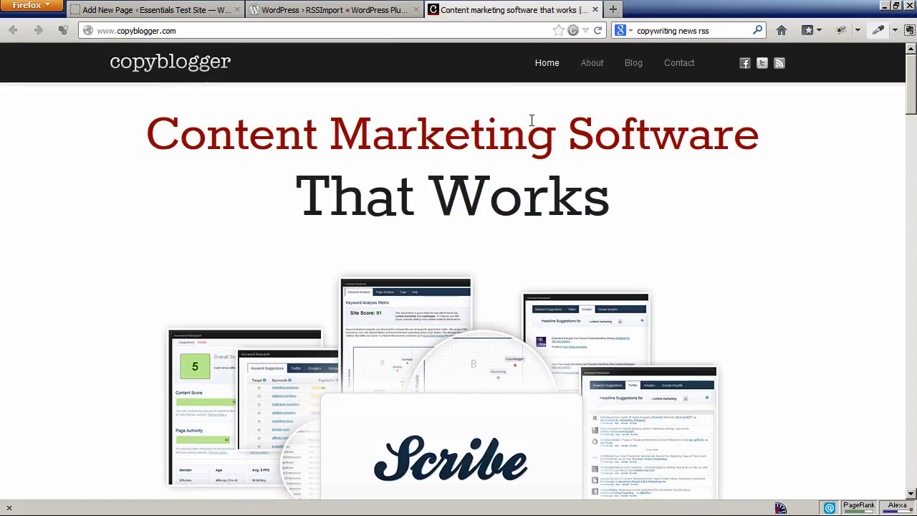
left_click(779, 66)
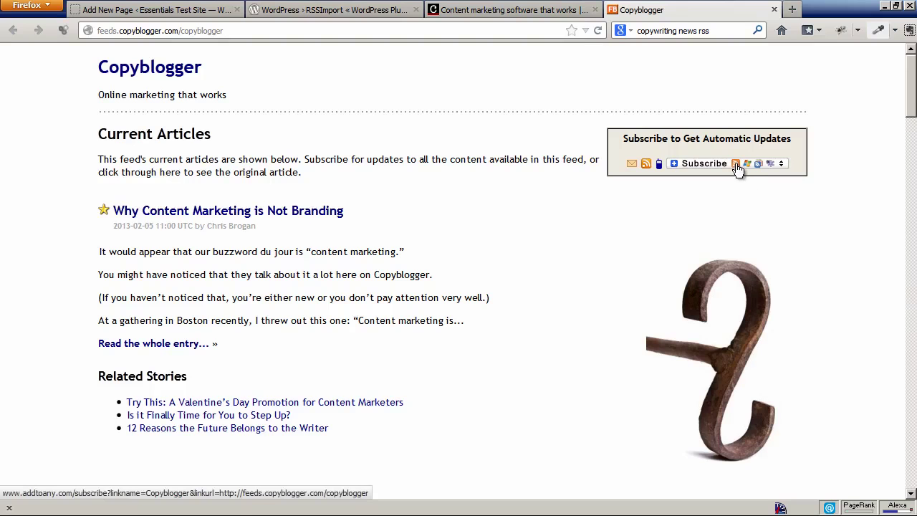
left_click(736, 169)
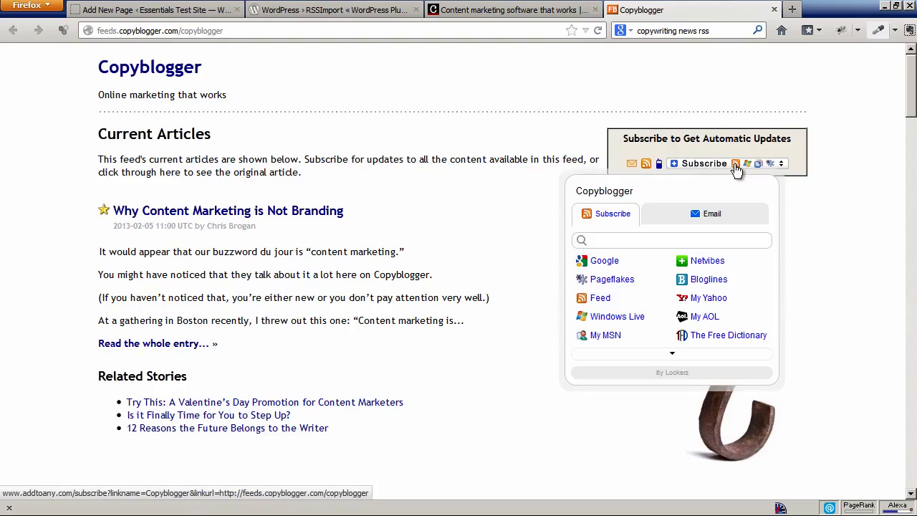
left_click(646, 166)
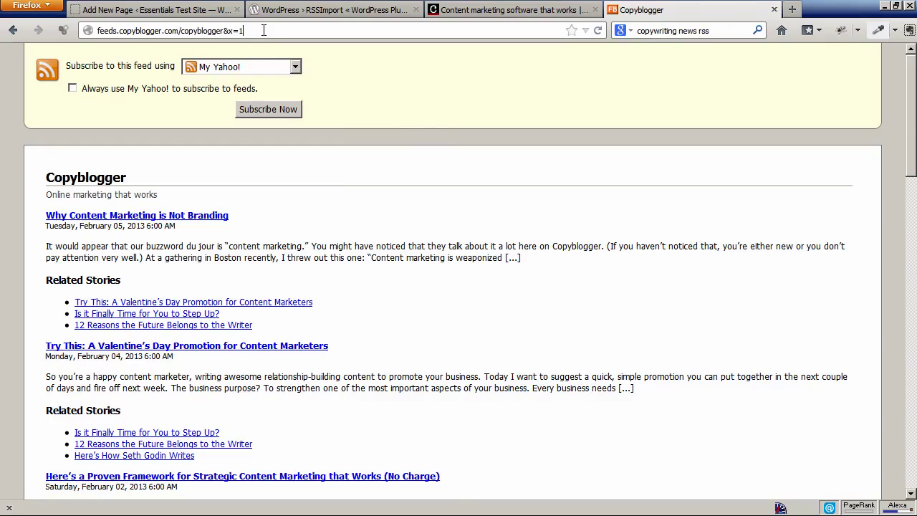
left_click_drag(255, 30, 96, 35)
right_click(123, 32)
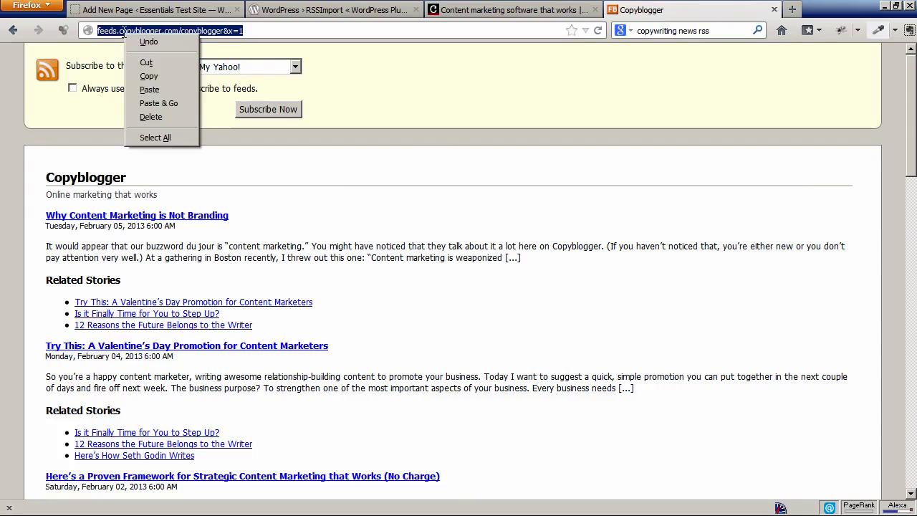
left_click(145, 74)
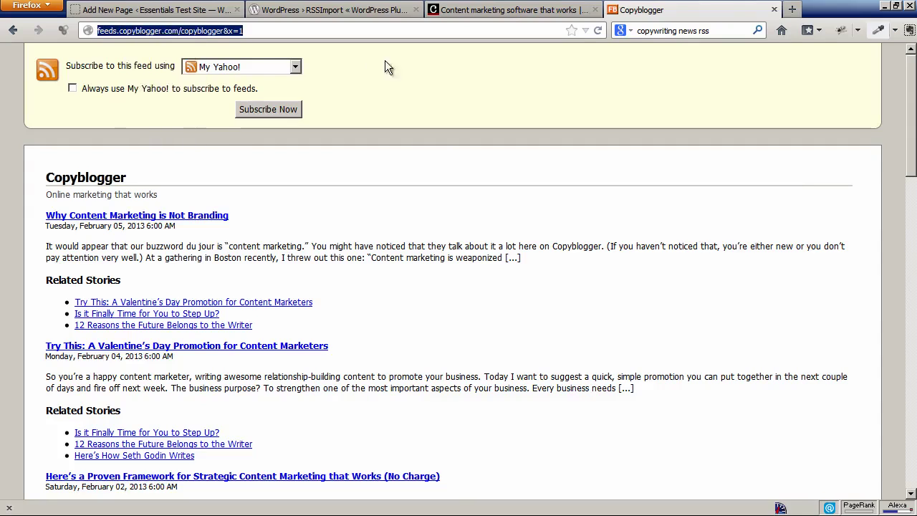
- Replace the shortcode's bueltge.de feed URL with the Copyblogger feed, then publish and view the page
left_click(177, 10)
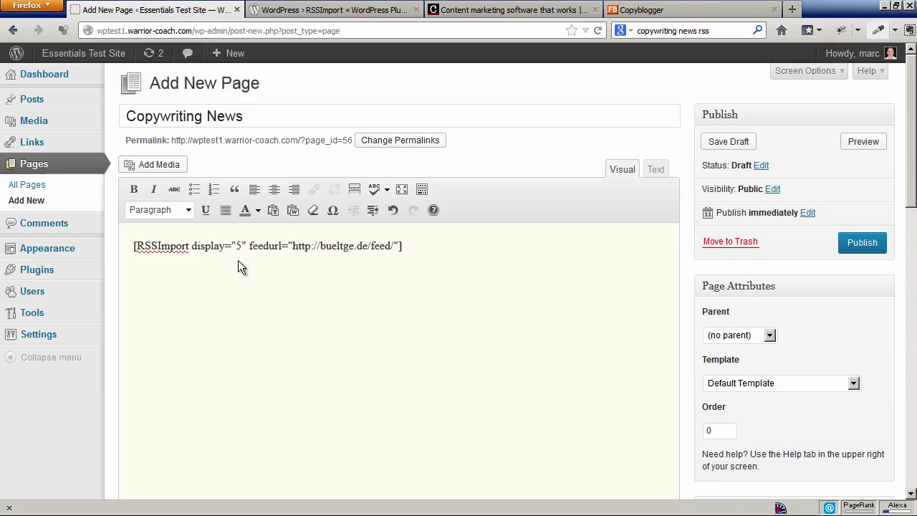
left_click_drag(292, 245, 394, 246)
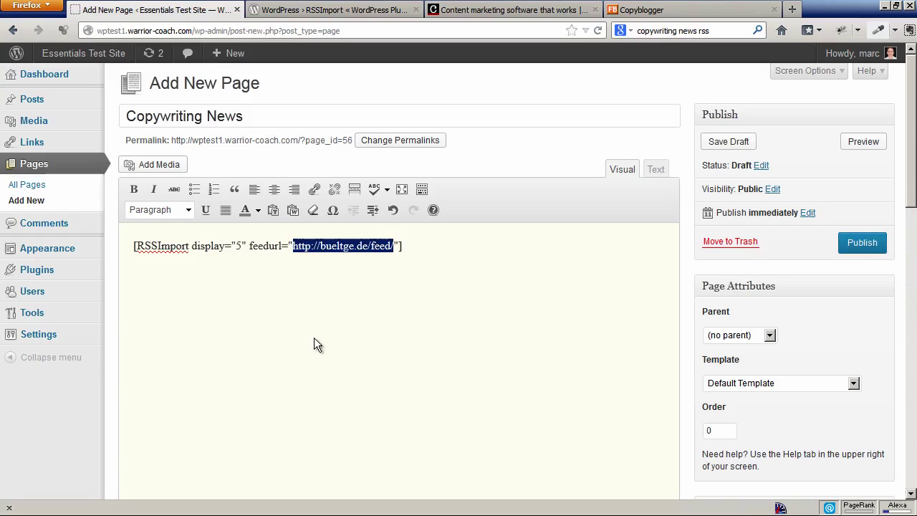
key("ctrl+v")
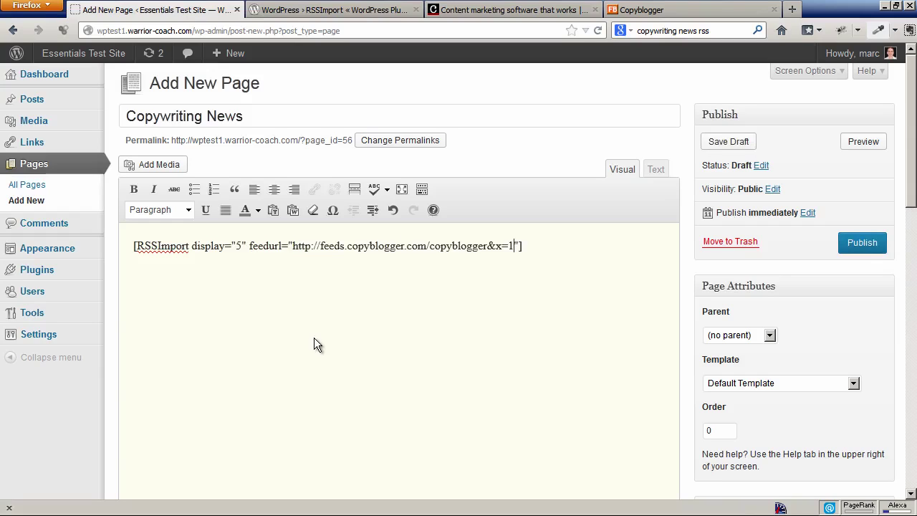
left_click(865, 244)
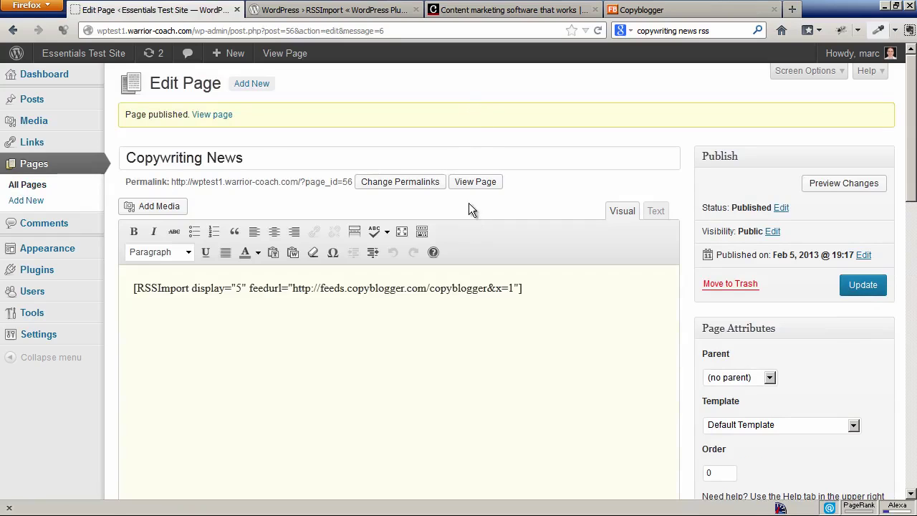
left_click(469, 181)
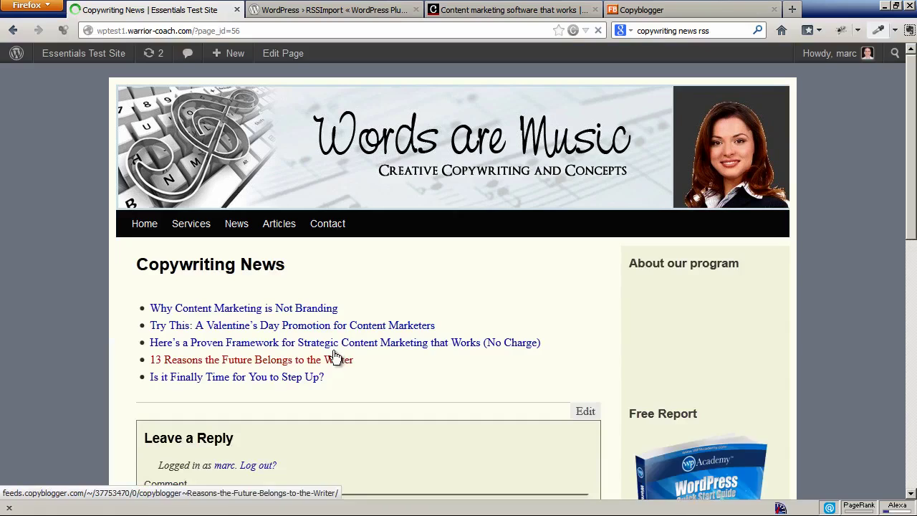
- Scroll down the live Copywriting News page to review the five Copyblogger headlines
scroll(334, 358, "down", 2)
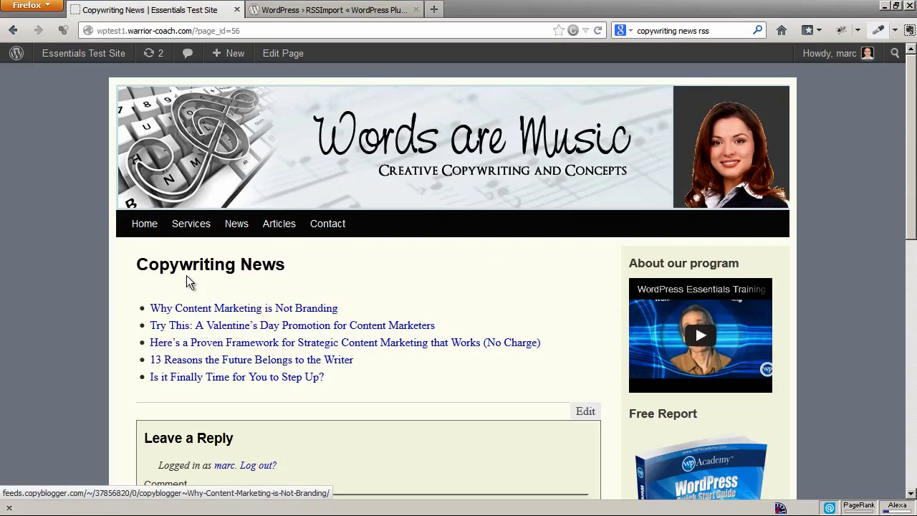
- In the RSSImport tab, scroll to the shortcode parameters and copy 'displaydescriptions'
left_click(288, 10)
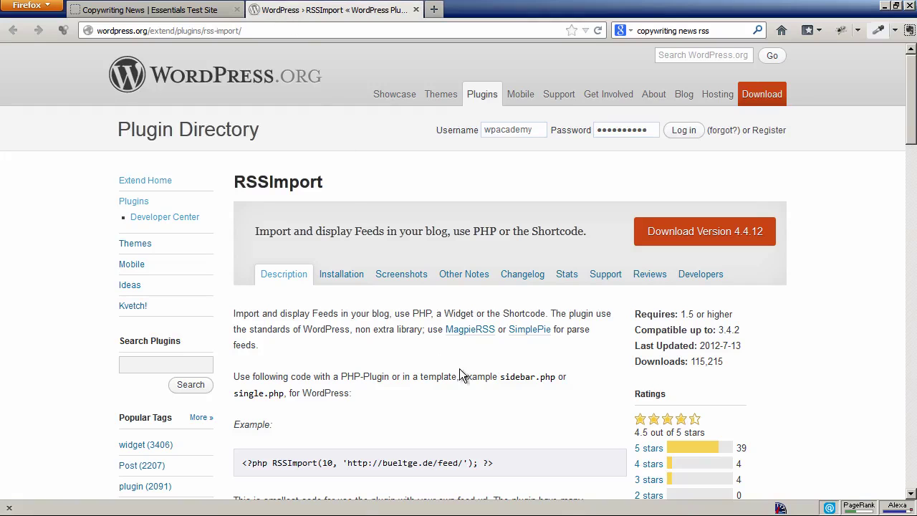
scroll(450, 359, "down", 11)
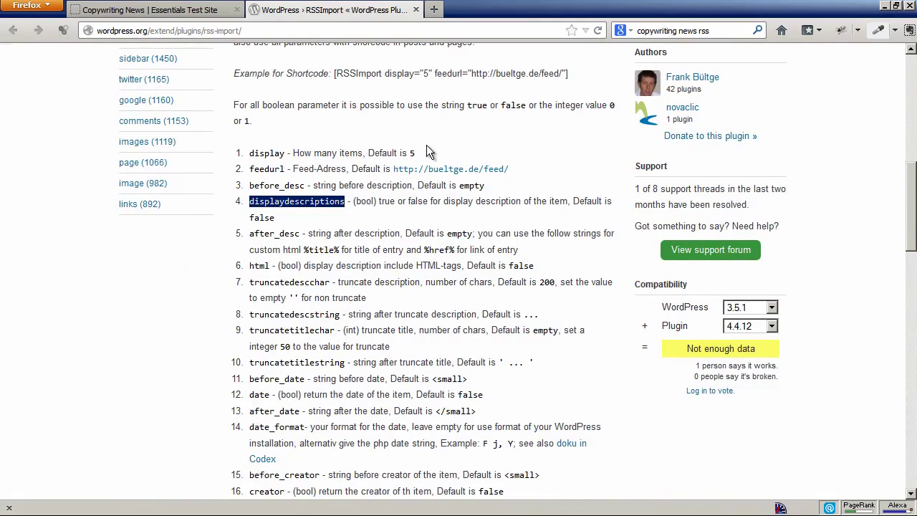
right_click(308, 204)
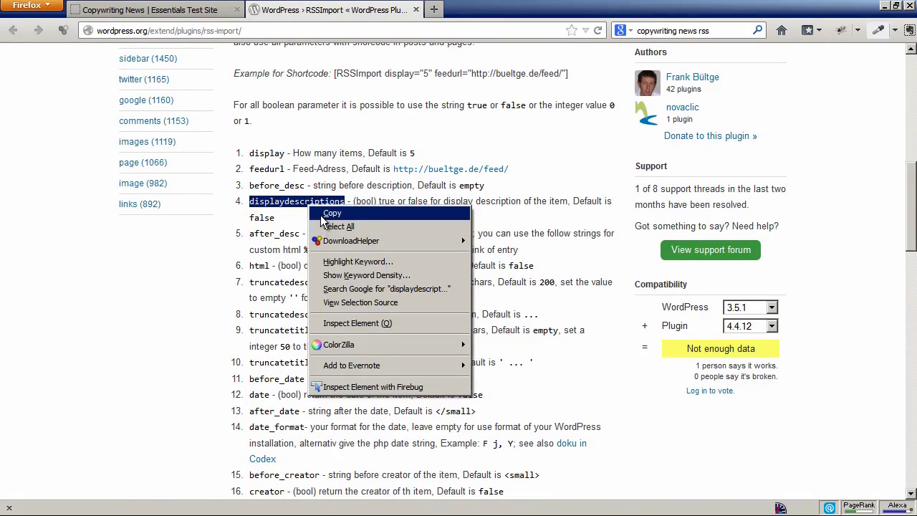
left_click(328, 212)
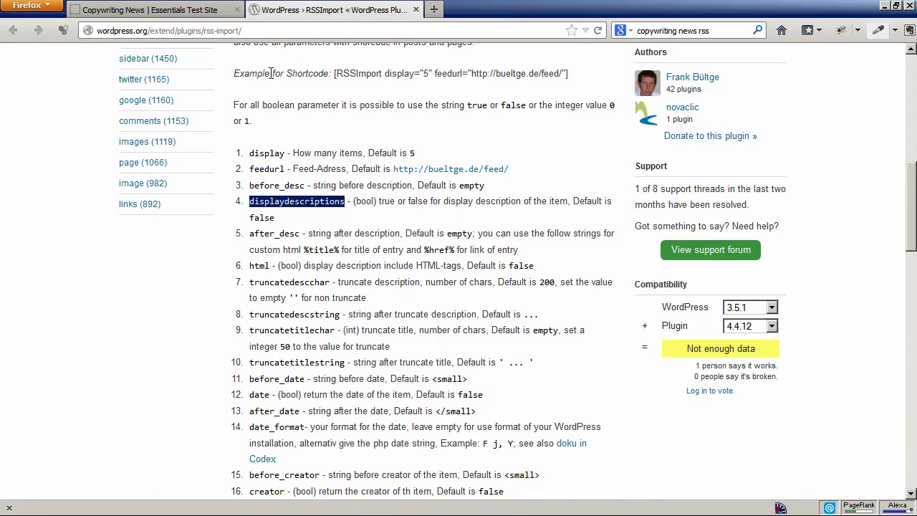
- Reopen the Copywriting News page editor, append displaydescriptions="true" to the RSSImport shortcode, and update the page
left_click(186, 12)
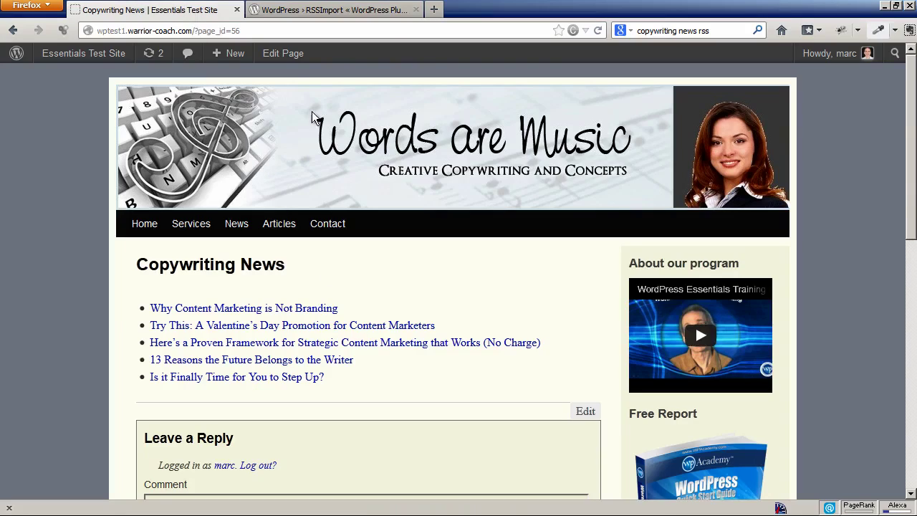
left_click(285, 54)
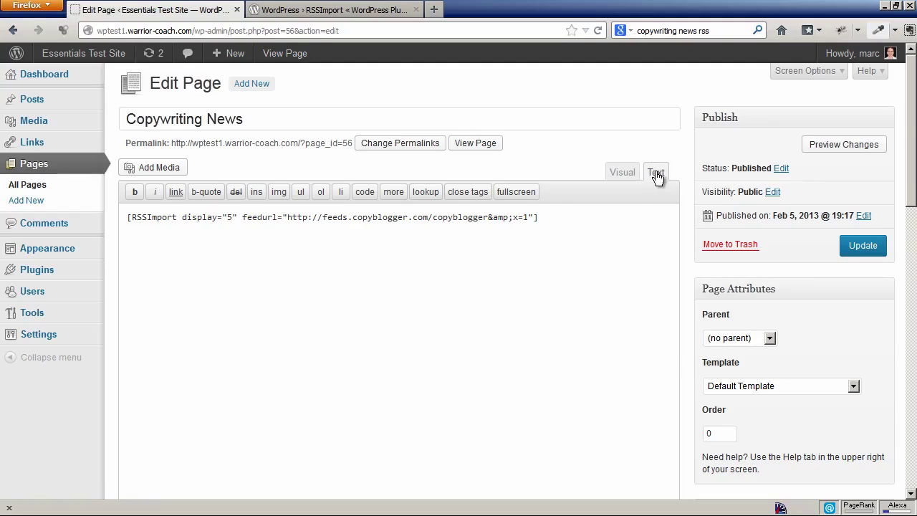
left_click(535, 220)
key("ctrl+v")
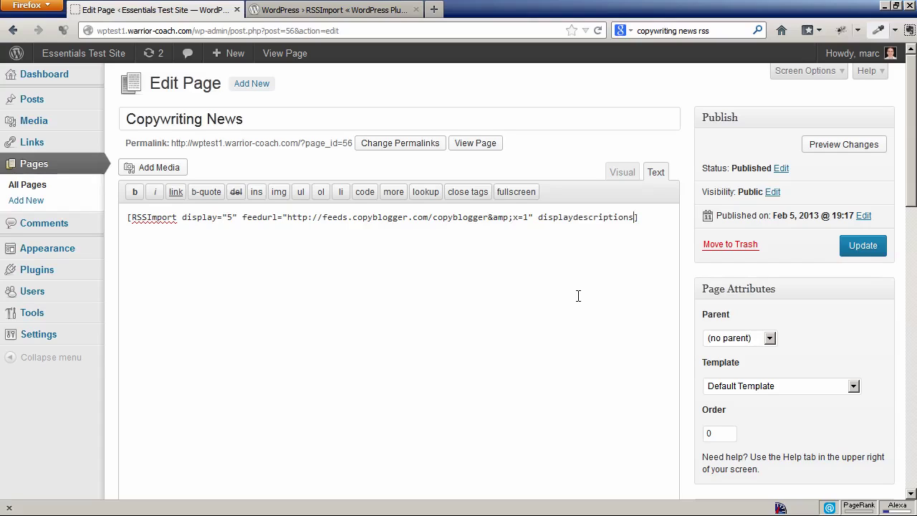
type("=\"true\"")
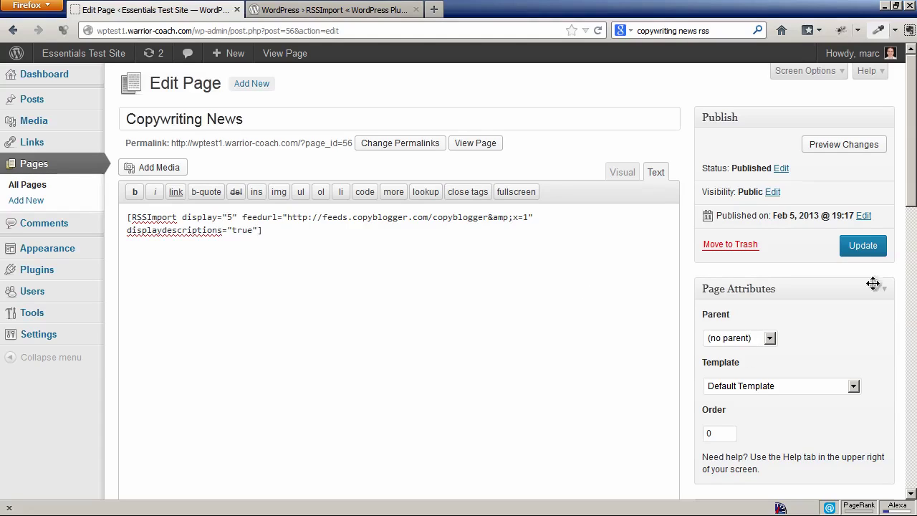
left_click(863, 245)
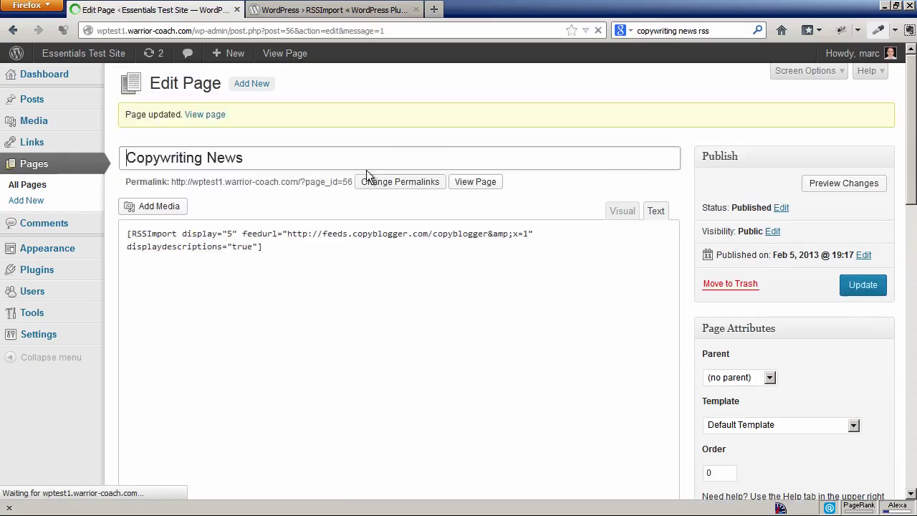
- View the live Copywriting News page and check that each Copyblogger headline shows a description
left_click(473, 185)
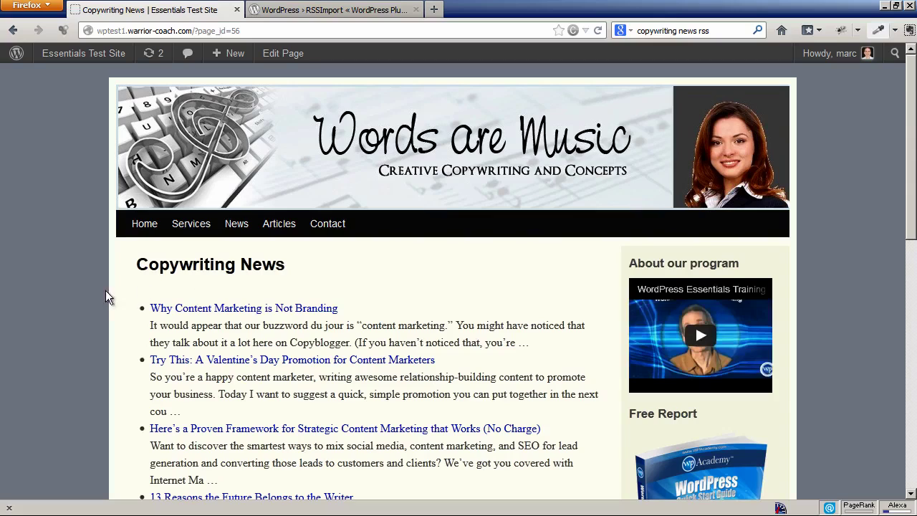
scroll(107, 295, "down", 4)
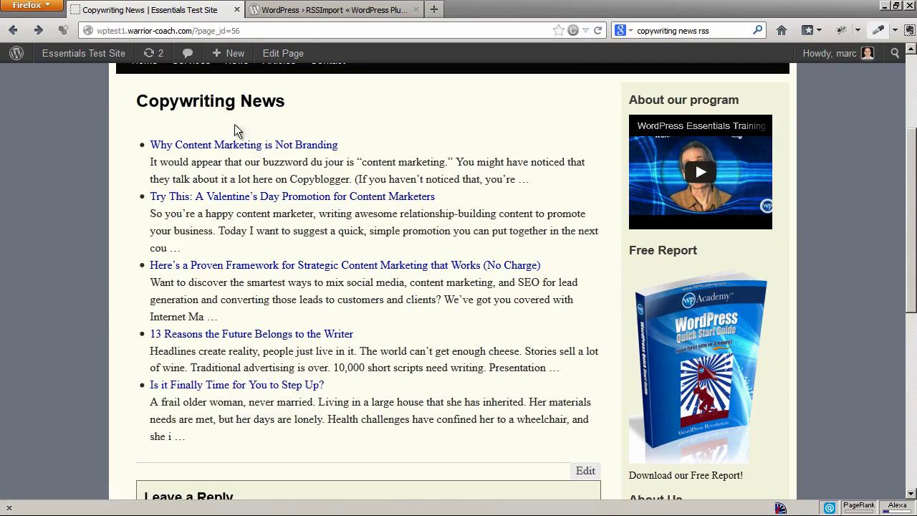
left_click(279, 57)
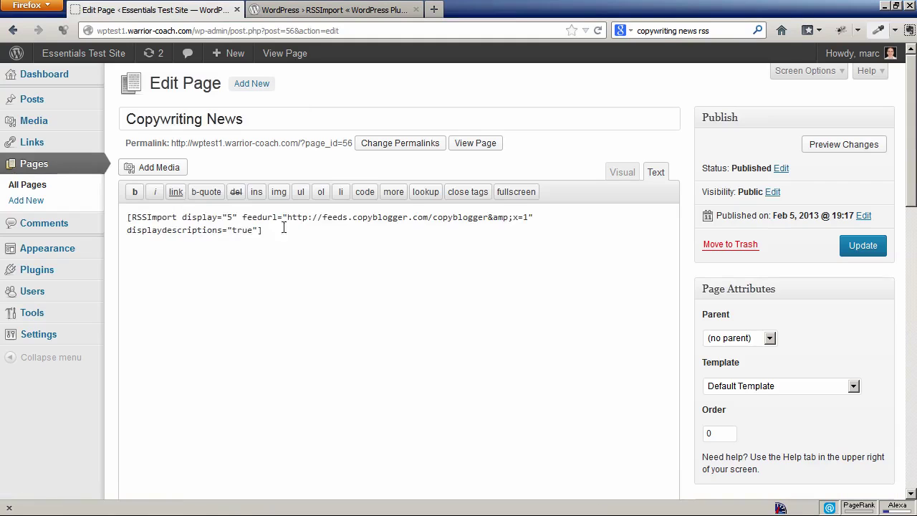
- Copy the Copyblogger feed URL from the page's RSSImport shortcode
mouse_move(287, 217)
left_mouse_down()
mouse_move(528, 217)
mouse_move(516, 217)
left_mouse_up()
right_click(516, 217)
left_click(541, 262)
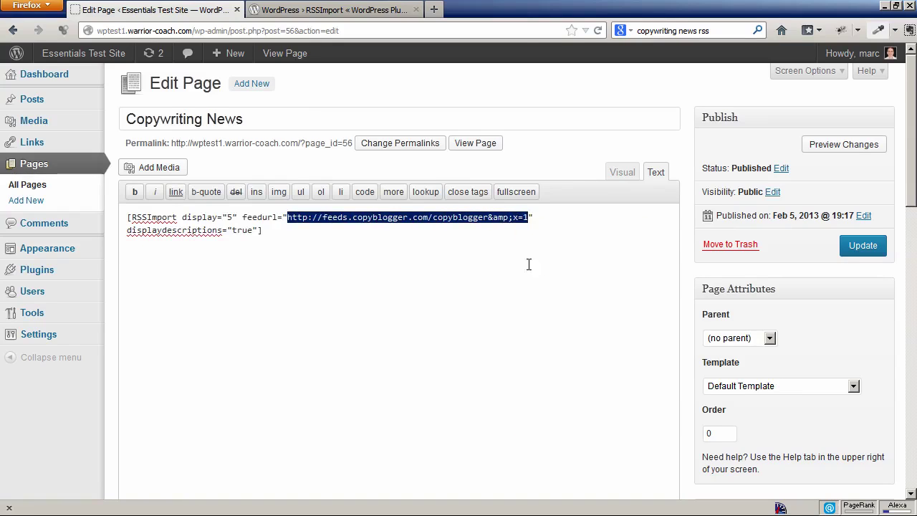
- Go to Appearance > Widgets and scroll to the available RSSImport widget
mouse_move(53, 250)
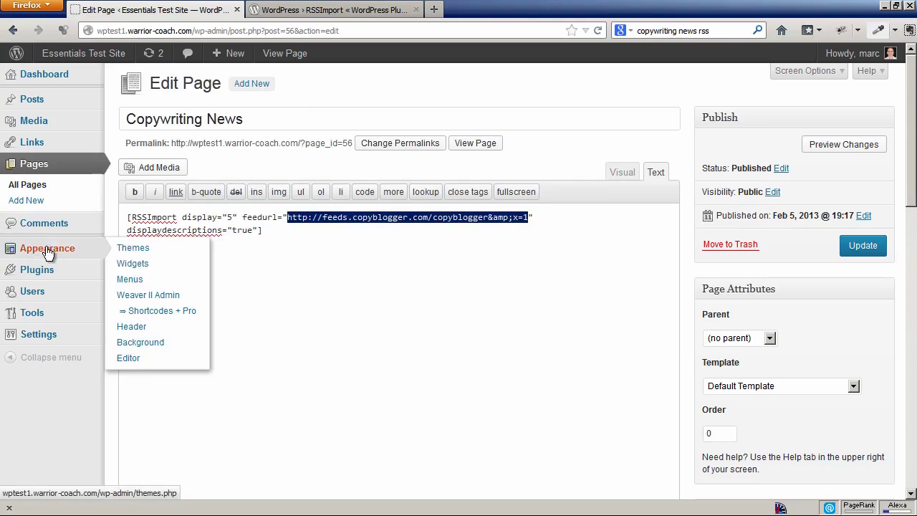
left_click(134, 263)
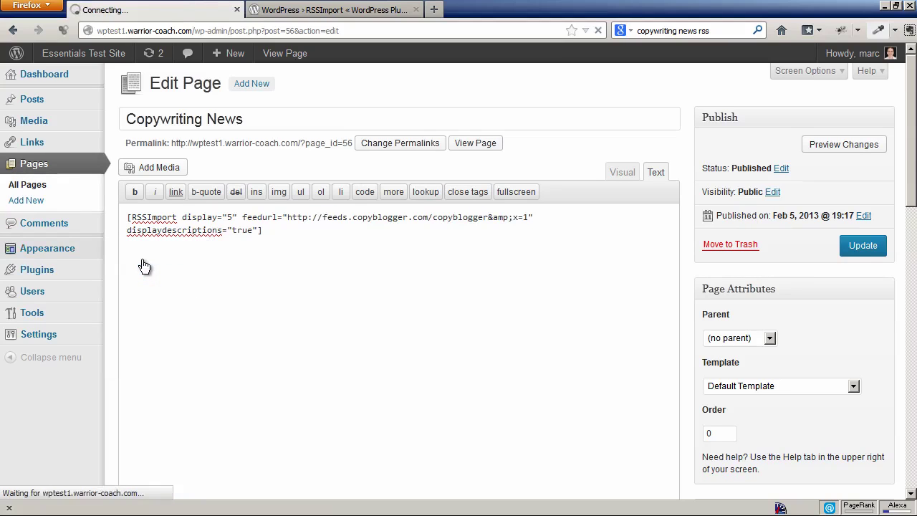
scroll(482, 320, "down", 2)
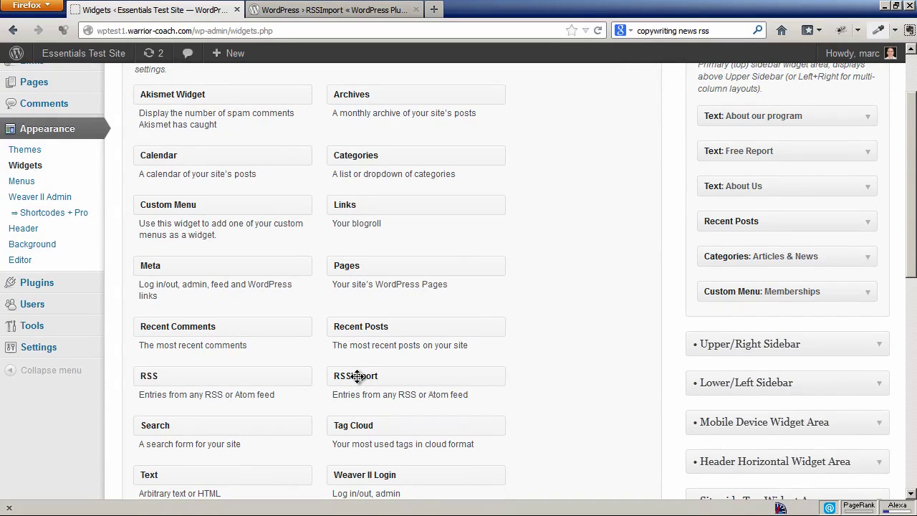
- Add an RSSImport widget to the primary sidebar titled 'Copywriting News' with the Copyblogger feed URL
left_click_drag(357, 377, 722, 316)
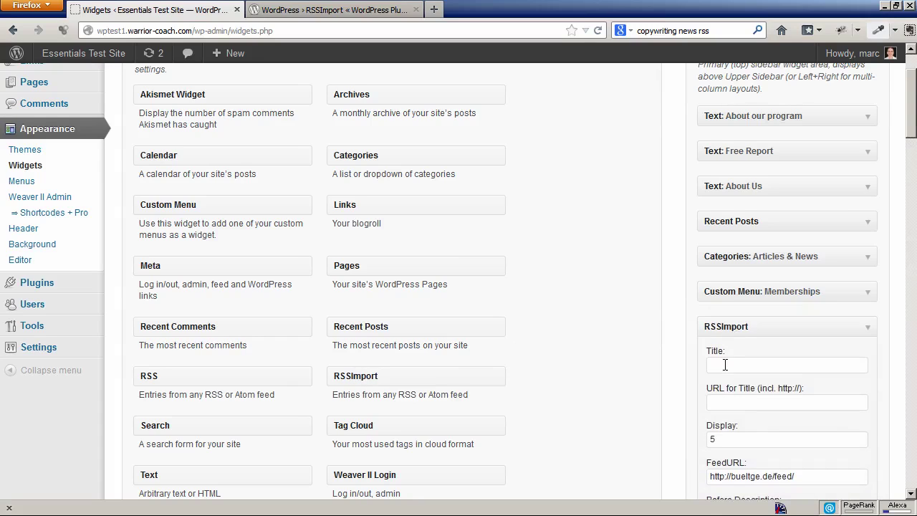
left_click(724, 365)
type("Copywriting News")
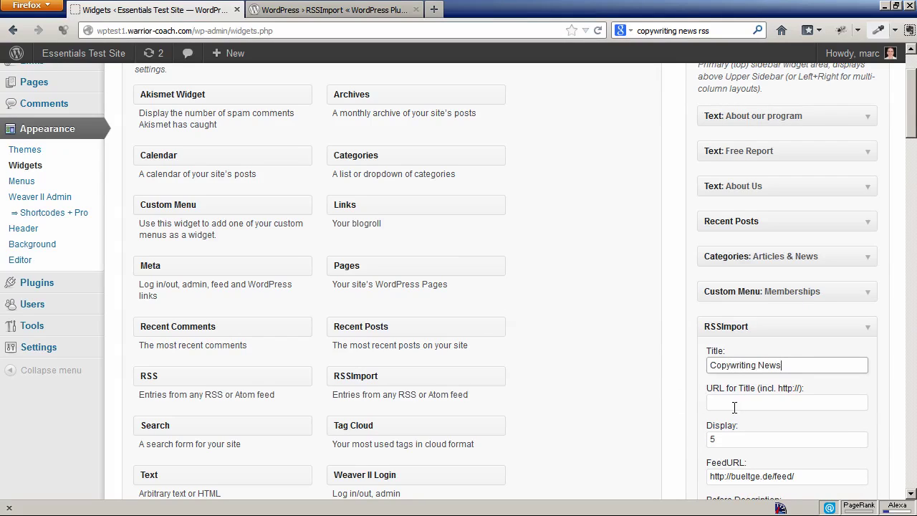
left_click(731, 405)
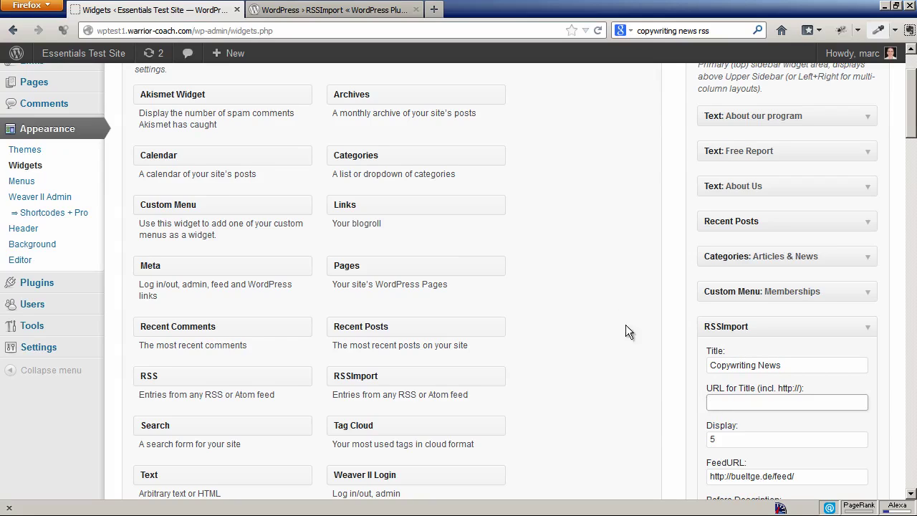
left_click_drag(808, 477, 644, 473)
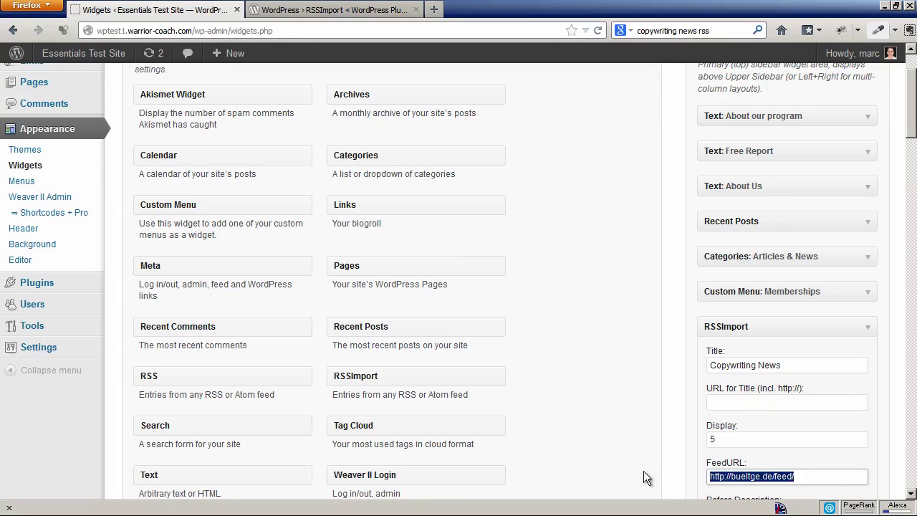
key("ctrl+v")
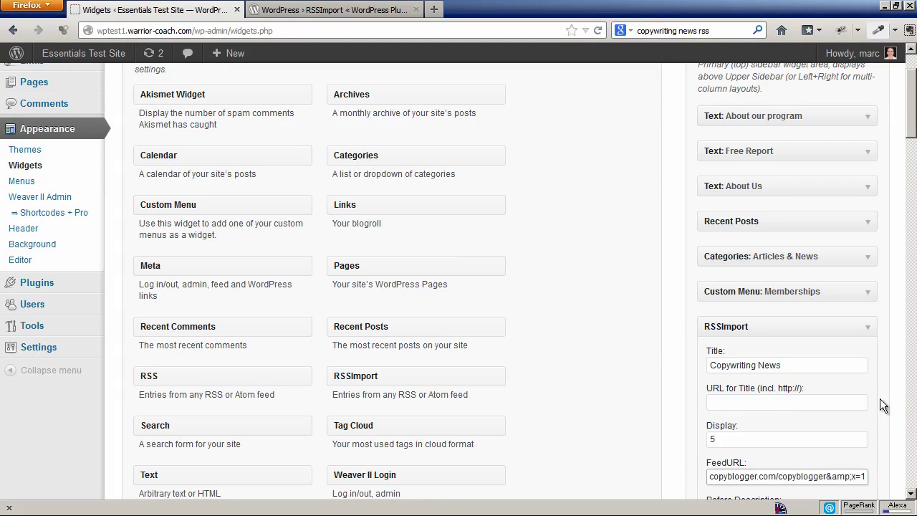
- Save the RSSImport widget, leaving its defaults such as Pagination False and Echo/Return True
scroll(878, 394, "down", 3)
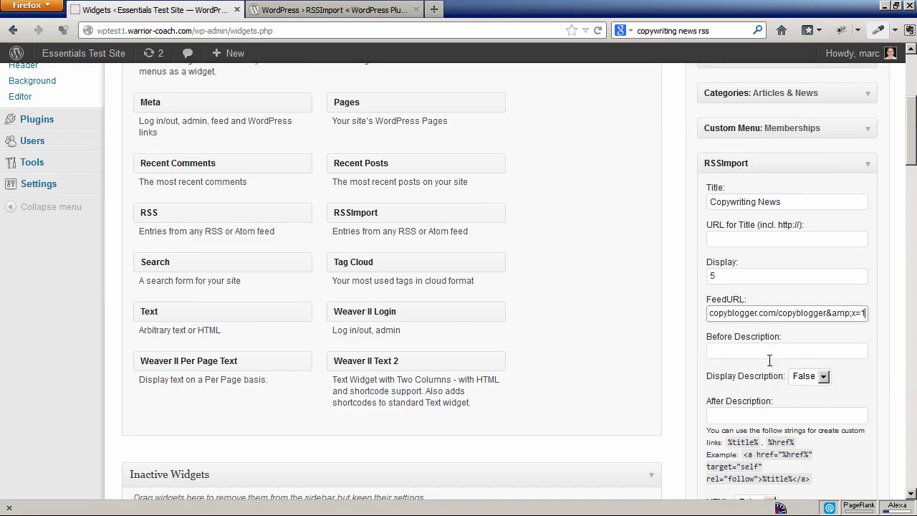
scroll(833, 452, "down", 5)
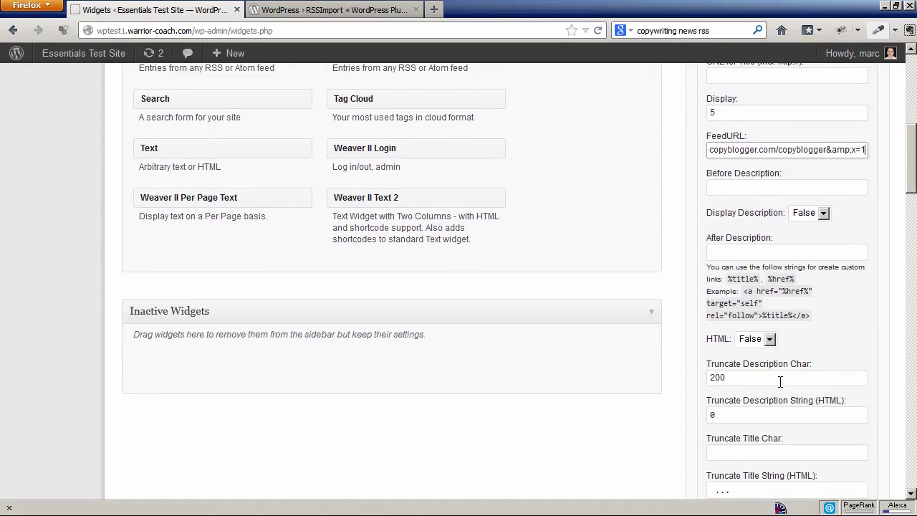
scroll(780, 320, "down", 2)
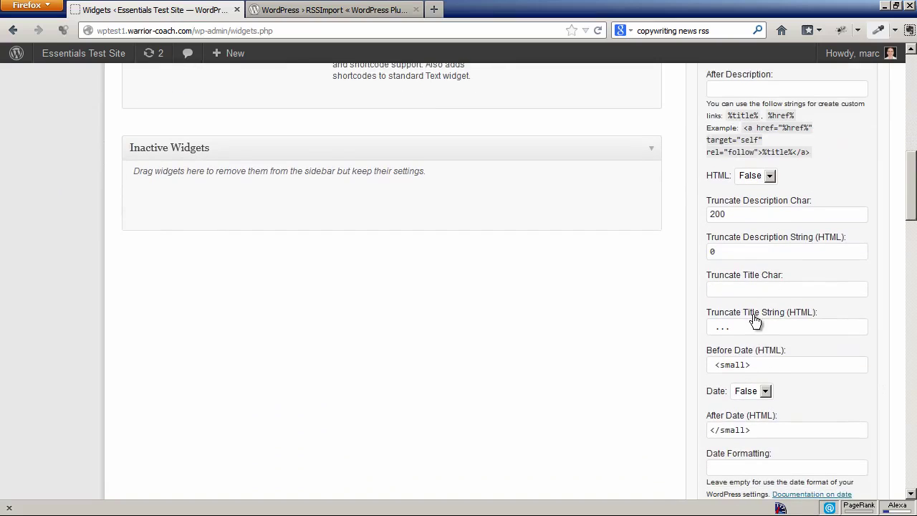
scroll(778, 350, "down", 4)
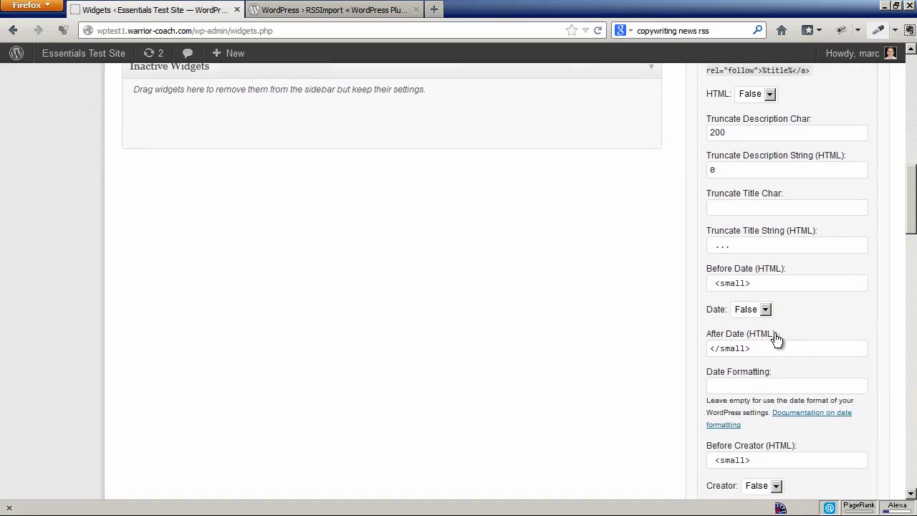
scroll(771, 337, "down", 4)
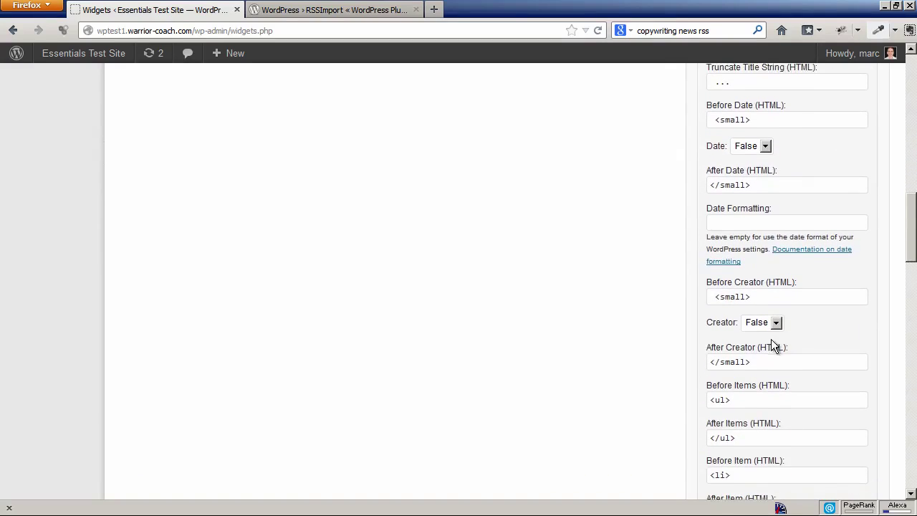
scroll(771, 344, "down", 4)
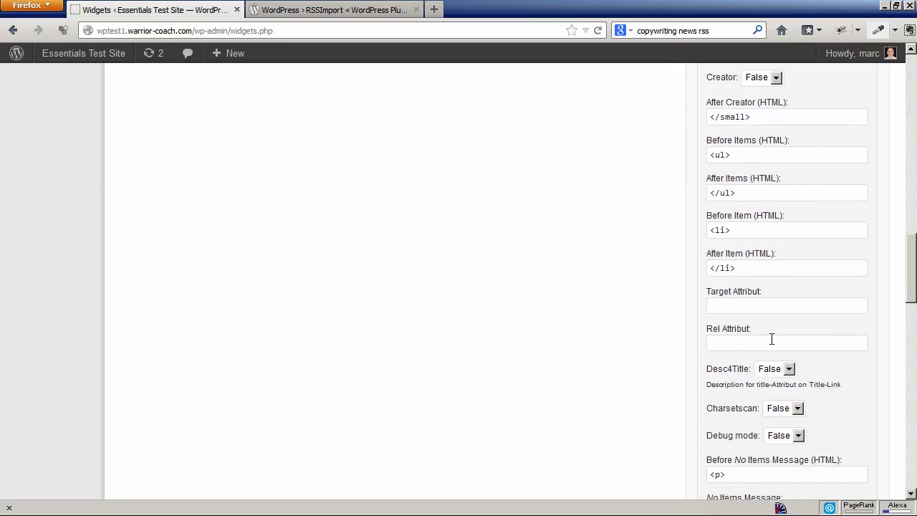
scroll(772, 338, "down", 8)
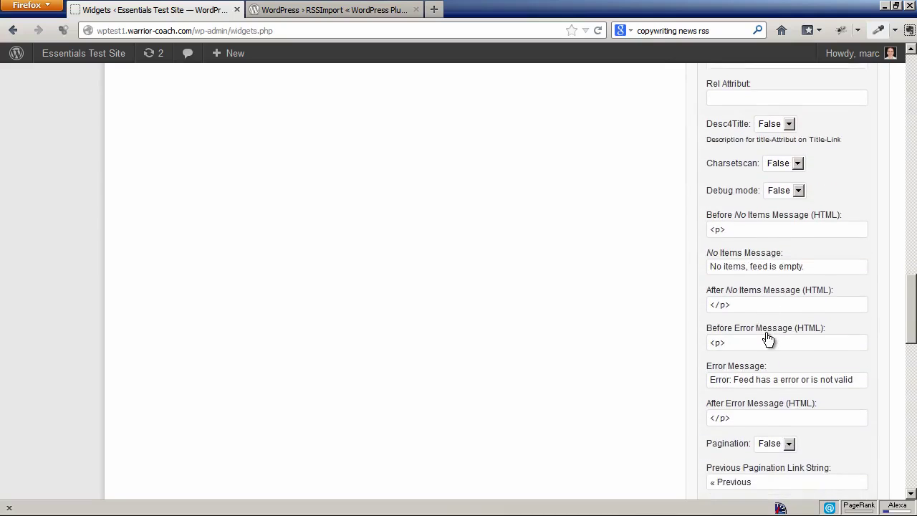
scroll(766, 333, "down", 6)
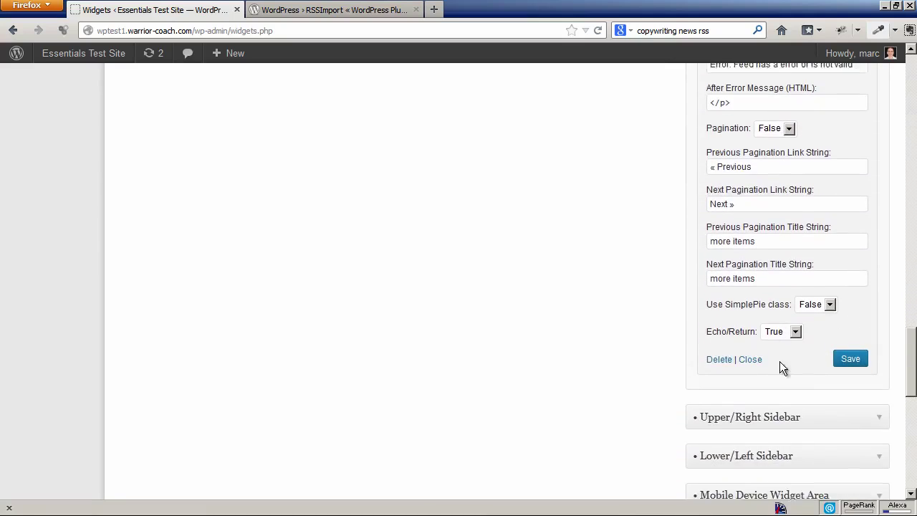
left_click(851, 350)
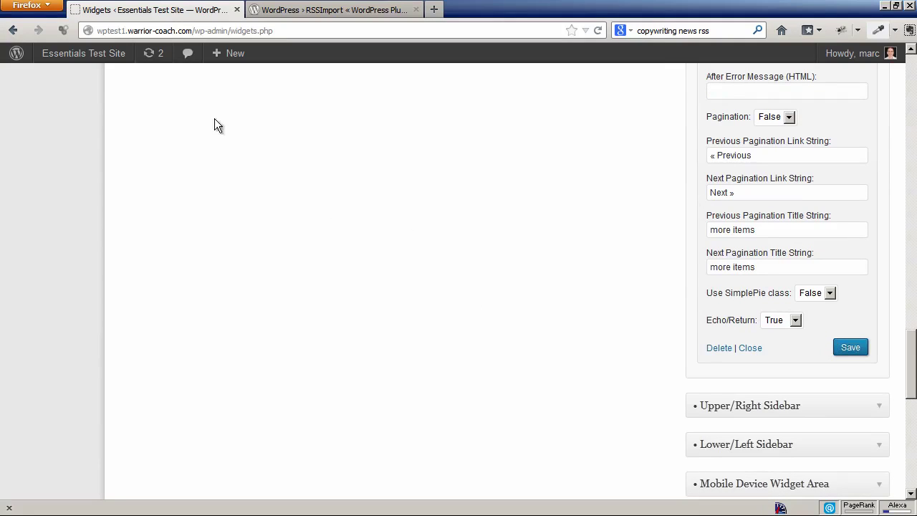
- Open the live site in a new tab and scroll to the sidebar's five Copywriting News headlines
mouse_move(72, 56)
right_click(58, 80)
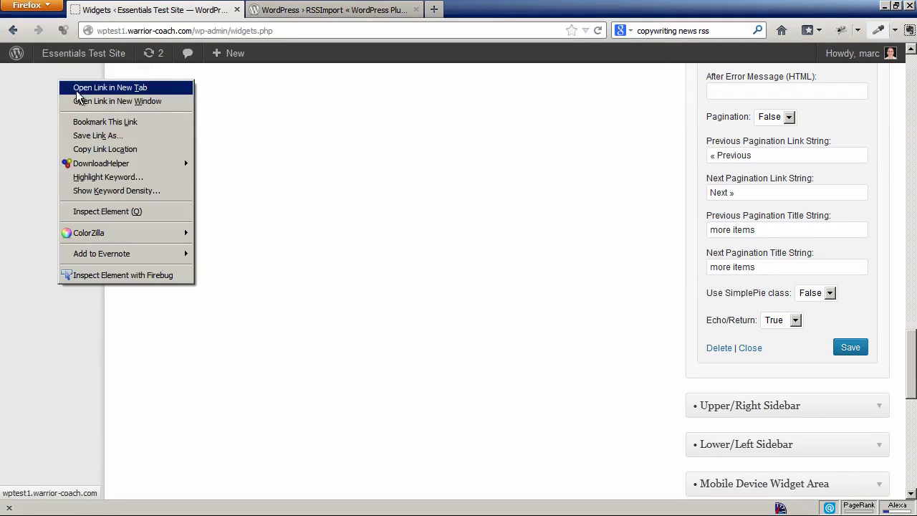
left_click(80, 89)
left_click(297, 10)
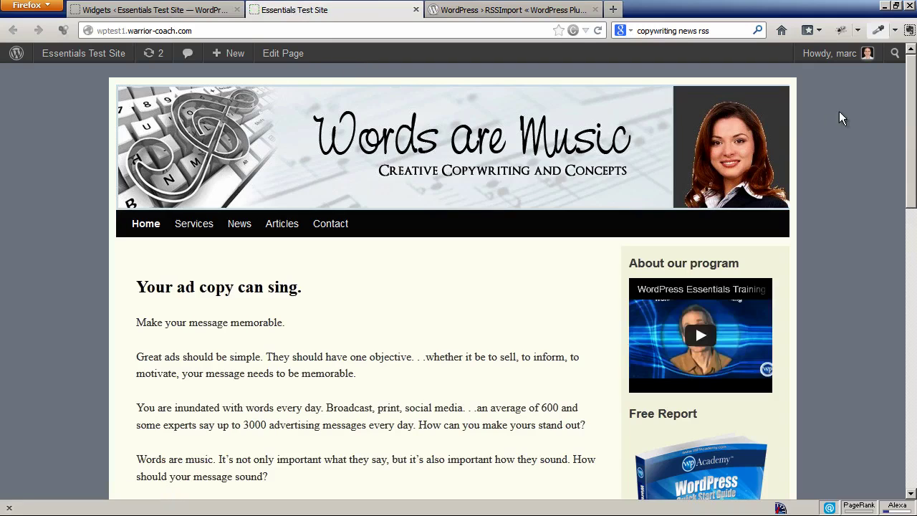
left_click_drag(912, 118, 912, 403)
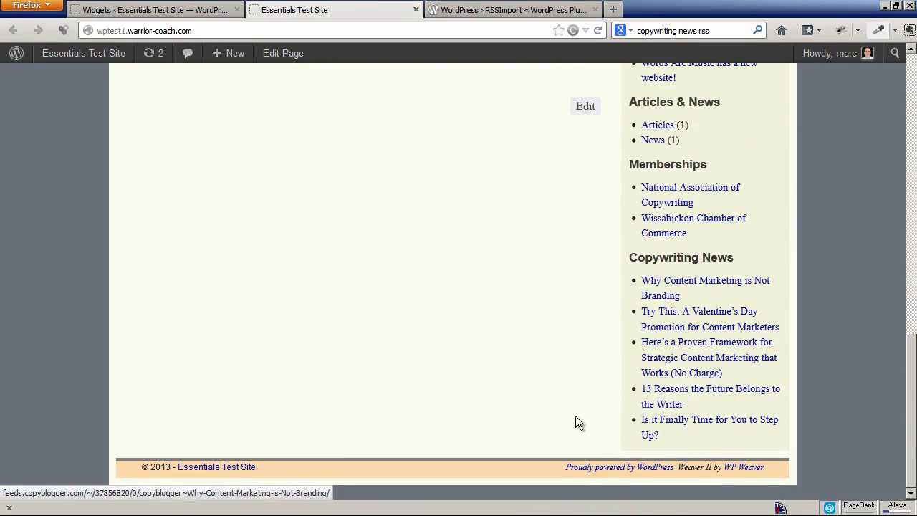